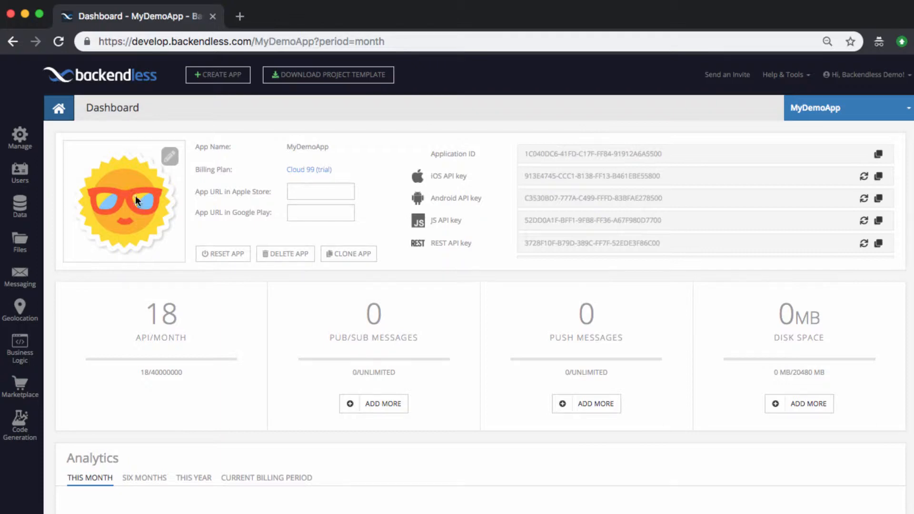
- Open the app's data management and review the Character table's schema and records
click(19, 205)
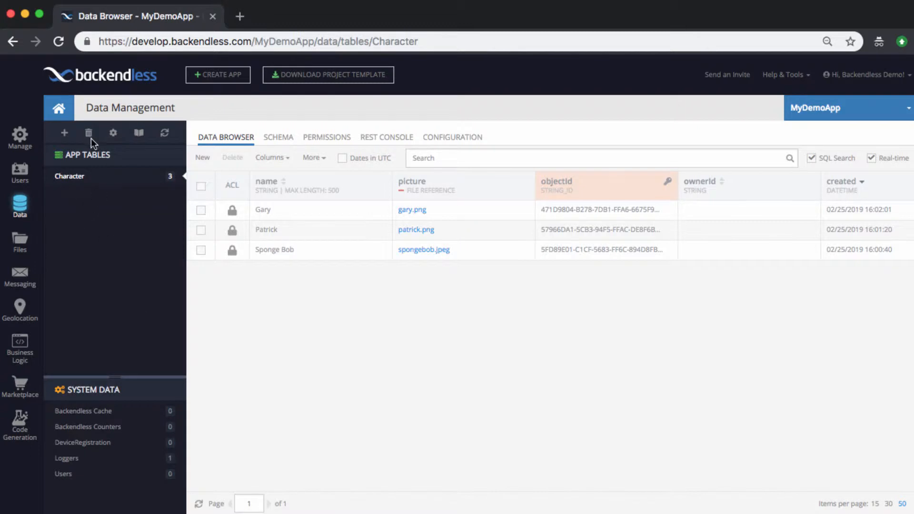
click(267, 138)
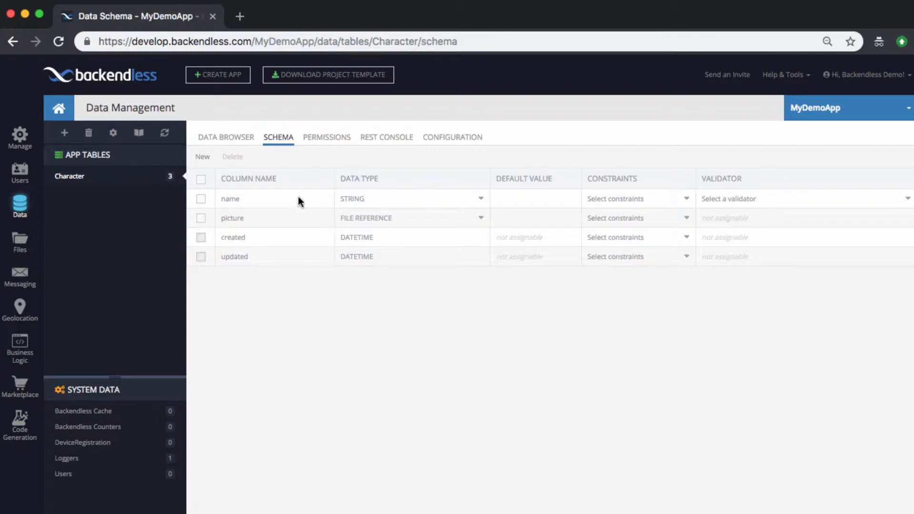
click(224, 137)
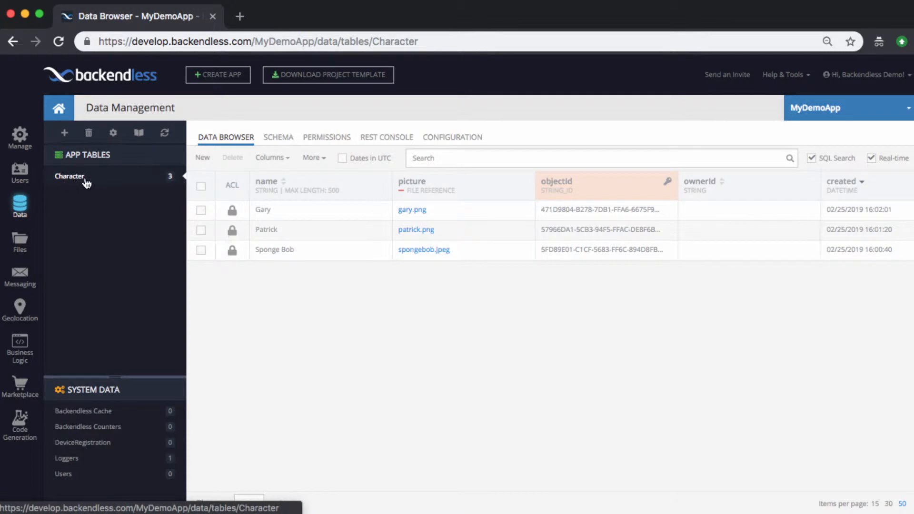
click(113, 135)
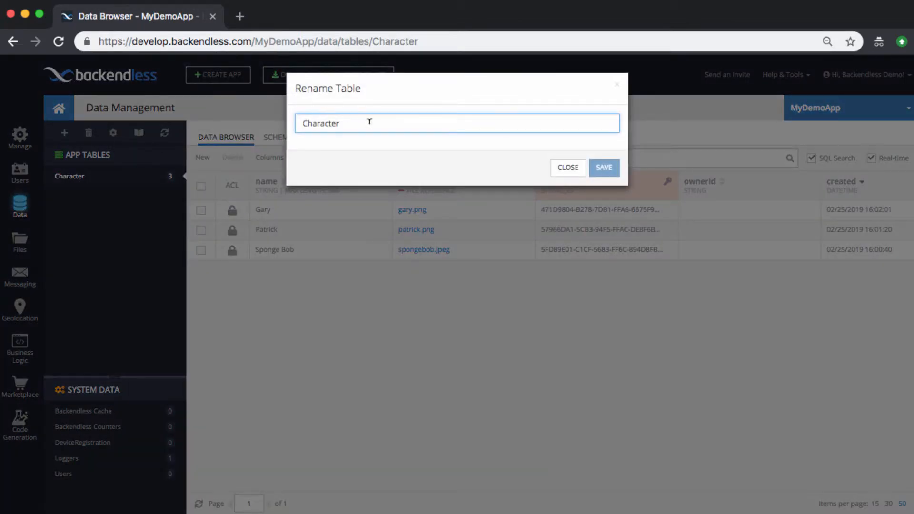
double_click(407, 121)
click(570, 172)
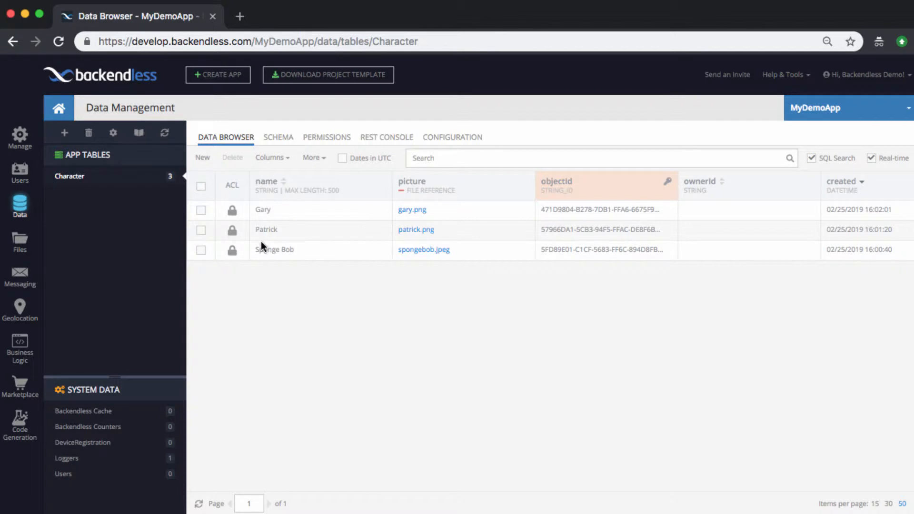
- Rename the Character table's name column to characterName in the schema
click(274, 138)
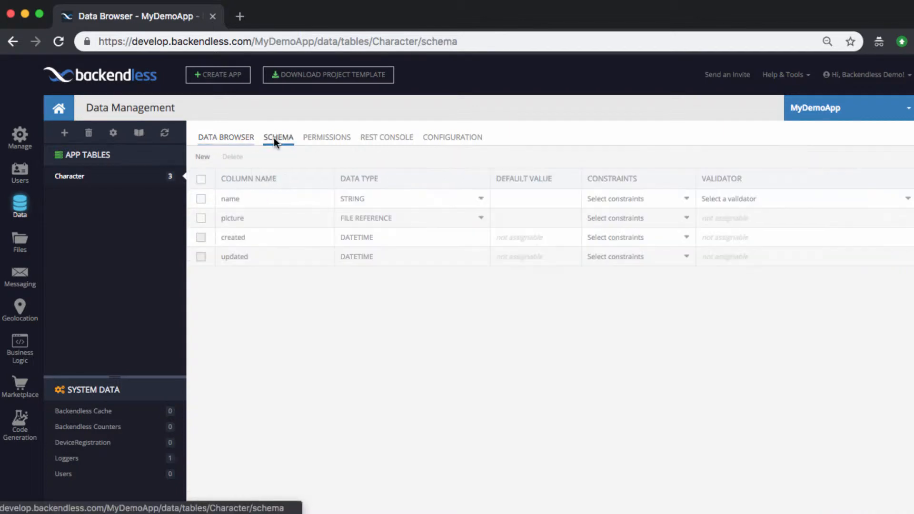
click(250, 199)
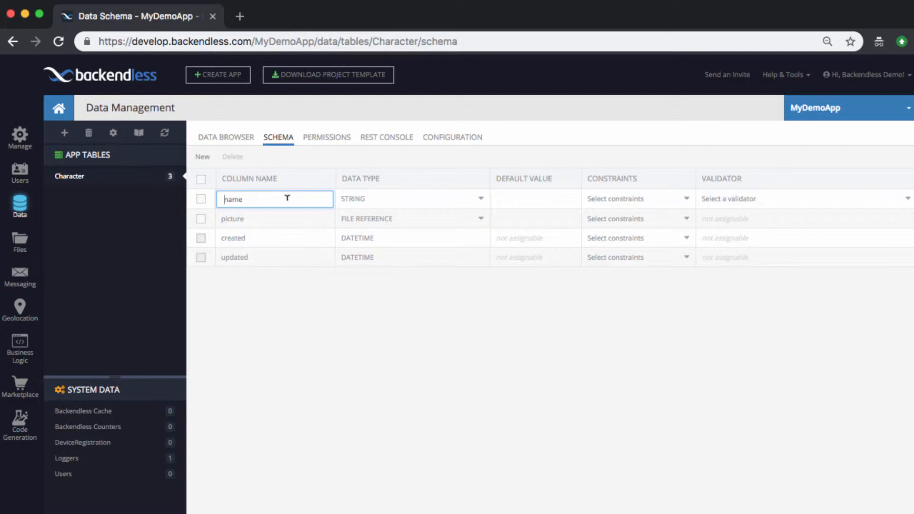
text(character)
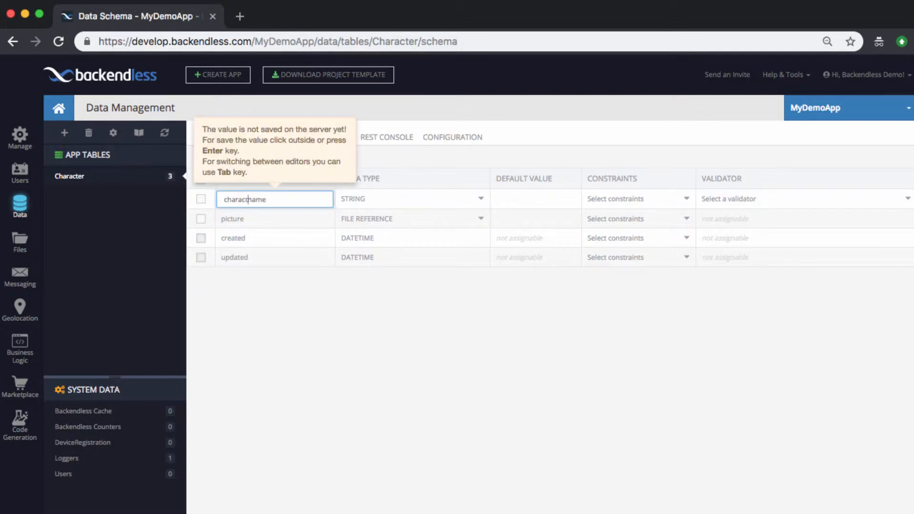
key(Delete)
text(N)
key(Return)
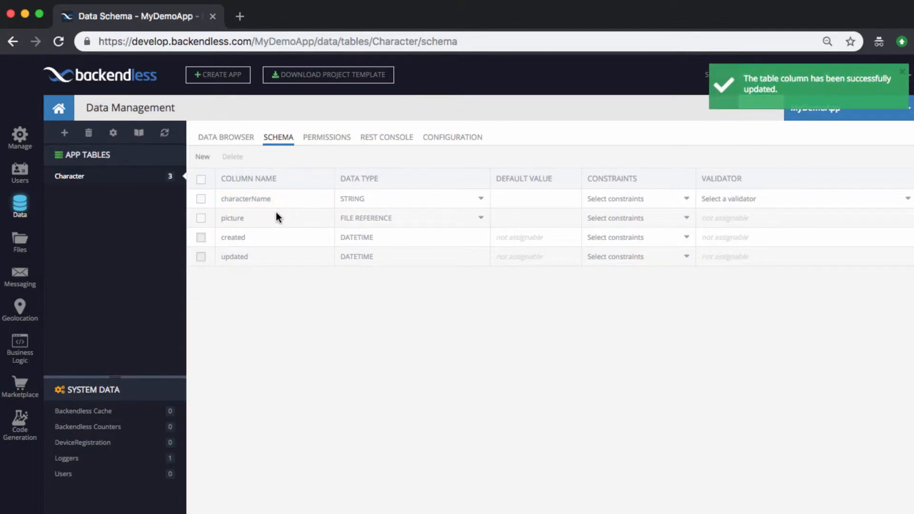
- Compare the Character table's records with its schema after the column rename
click(233, 138)
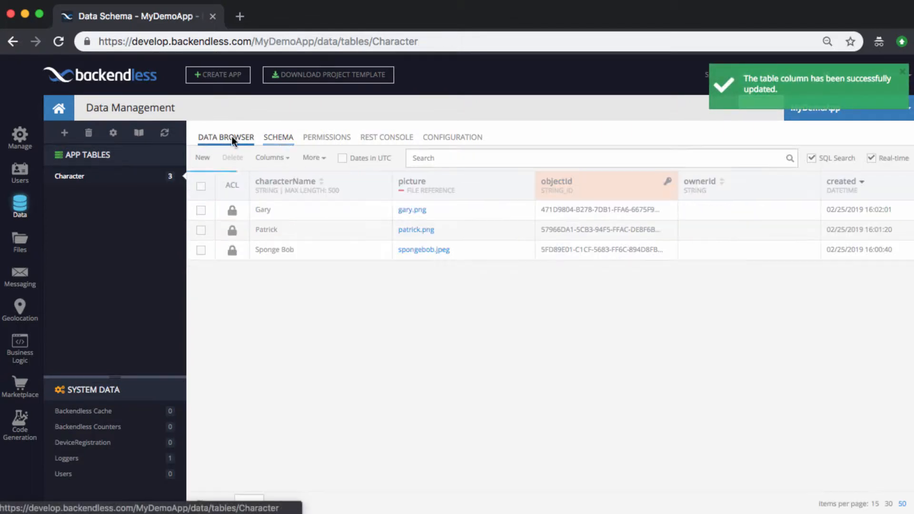
click(284, 140)
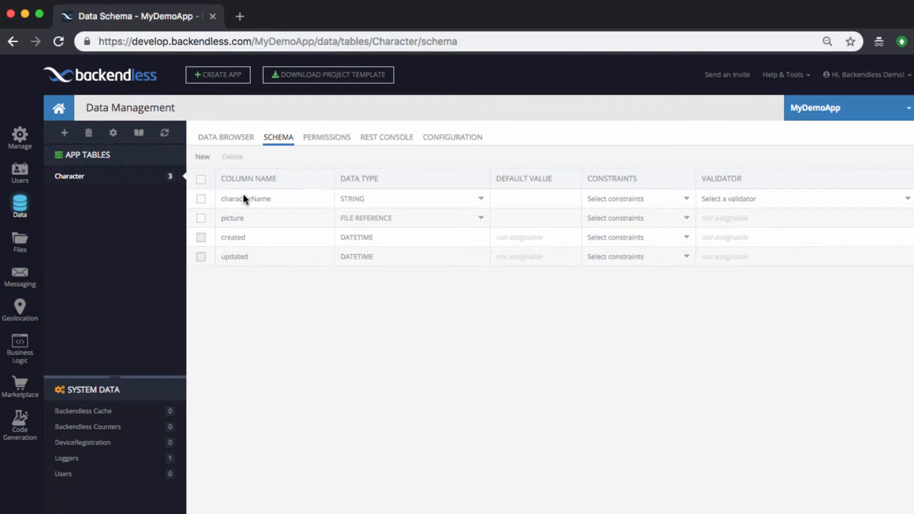
click(231, 137)
- Add a column named age of type INT with default value 20 to the Character table's schema
click(278, 138)
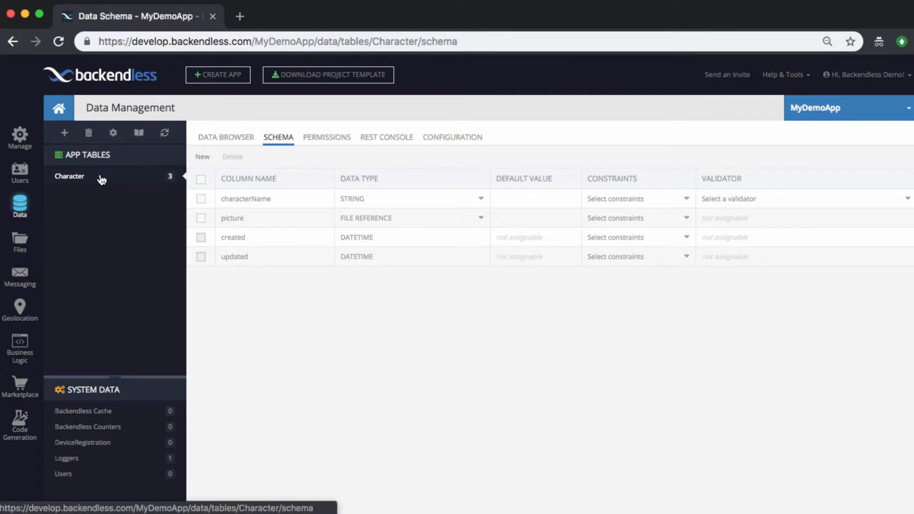
click(203, 157)
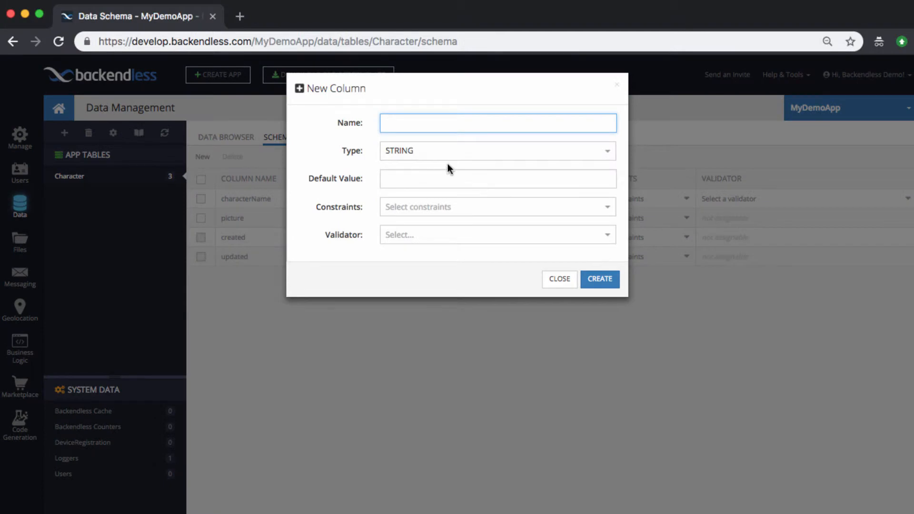
text(age)
click(434, 155)
click(415, 229)
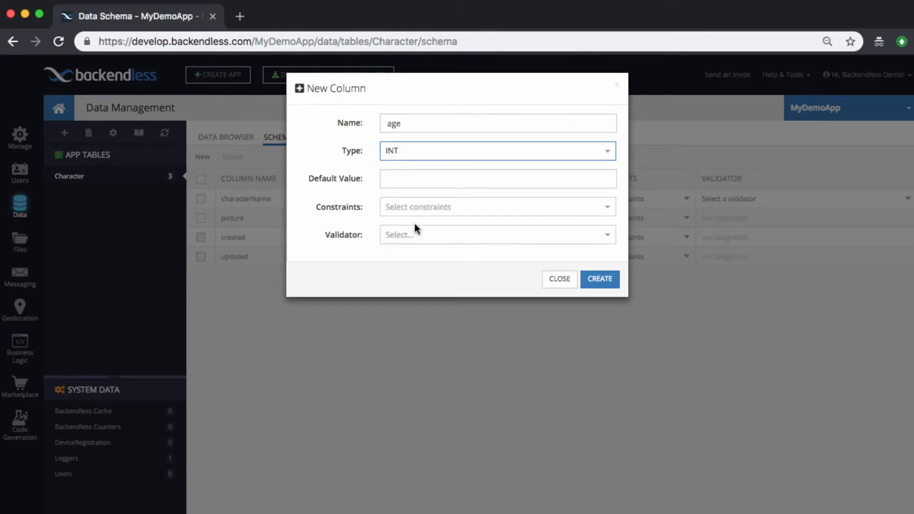
click(407, 179)
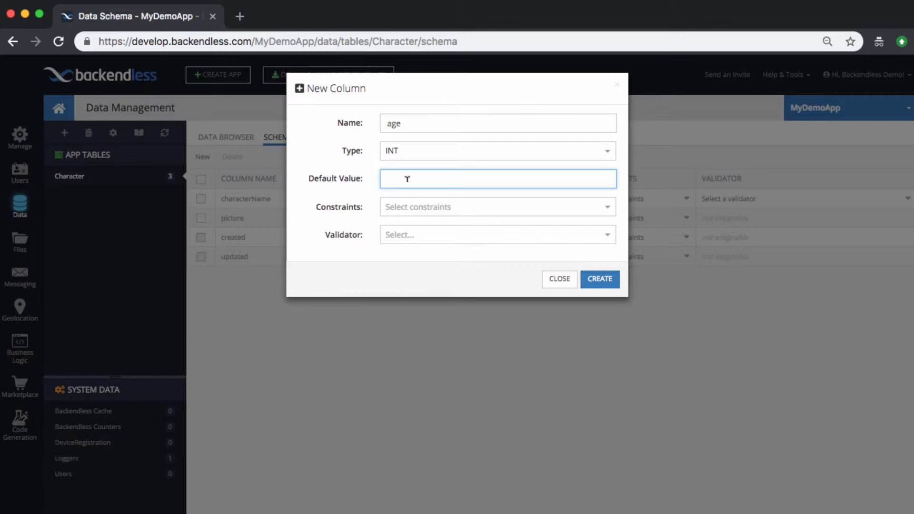
text(20)
click(597, 278)
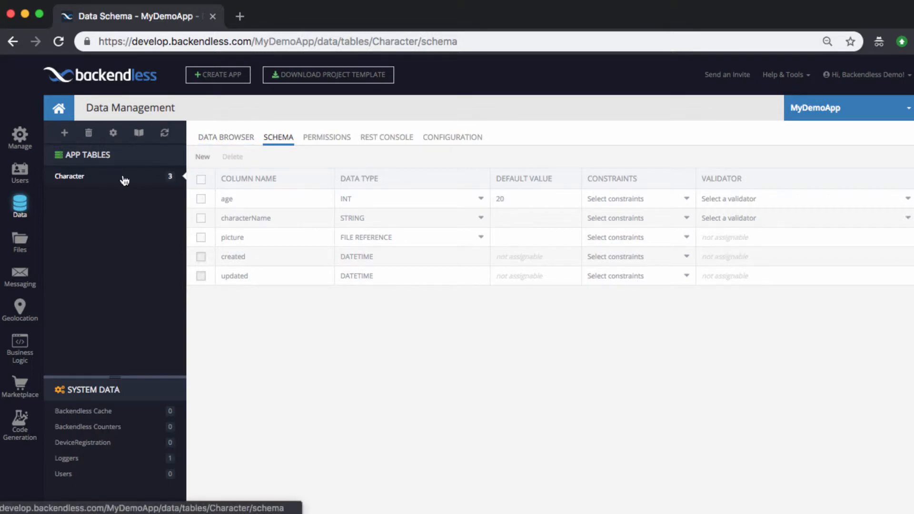
- Add a record to the Character table with characterName sjasldkjas, keeping the default age
click(233, 137)
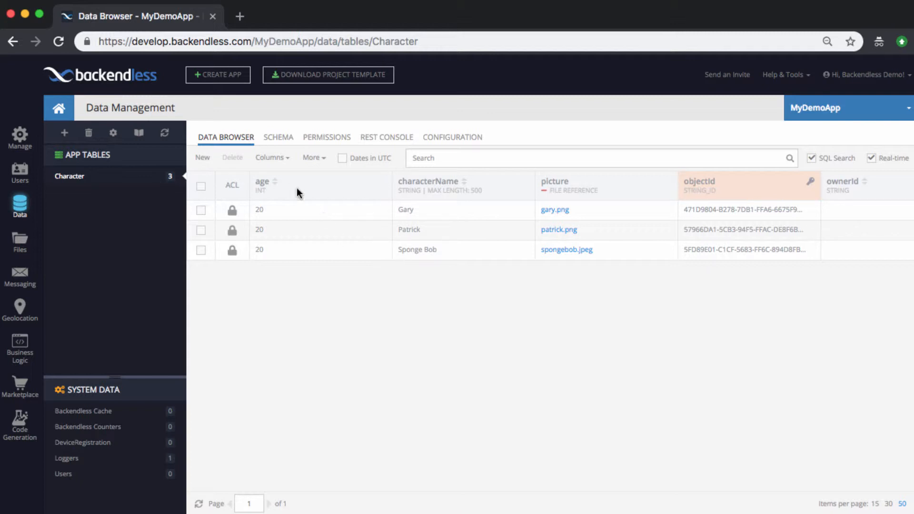
click(202, 160)
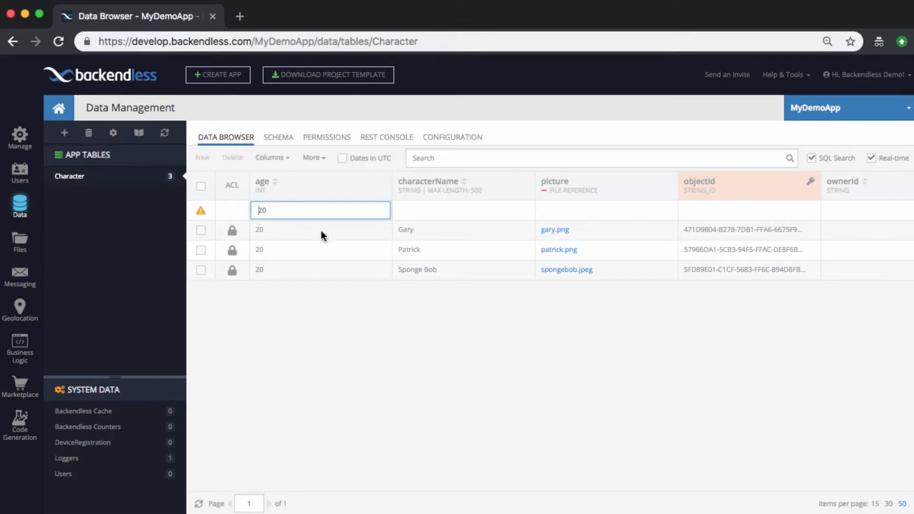
click(426, 208)
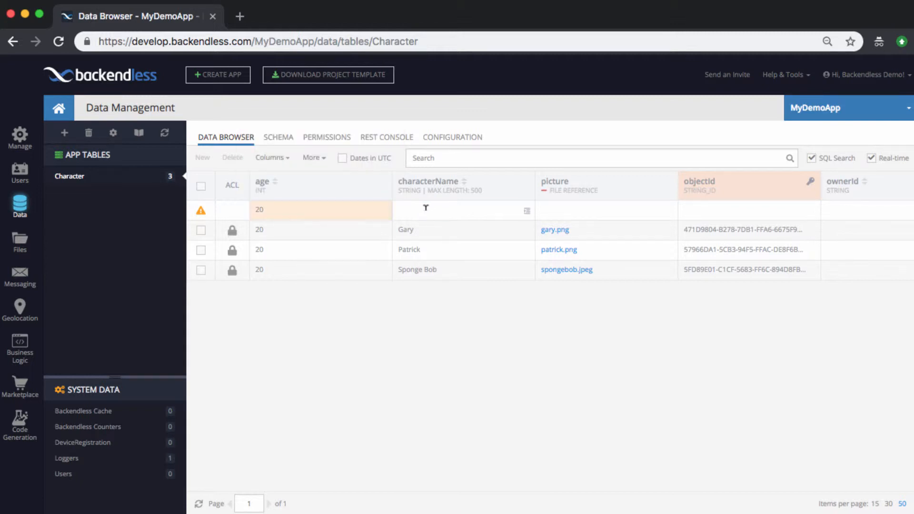
click(426, 207)
text(sjasldkjas)
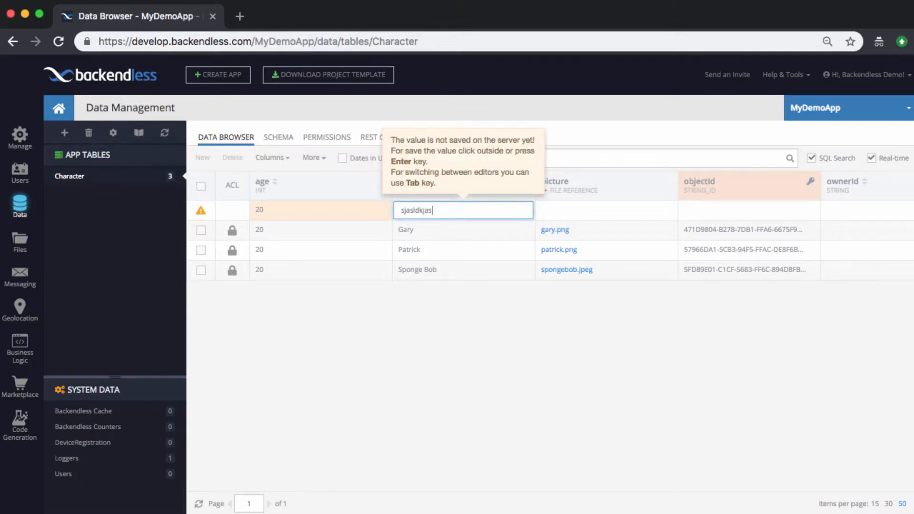
key(Return)
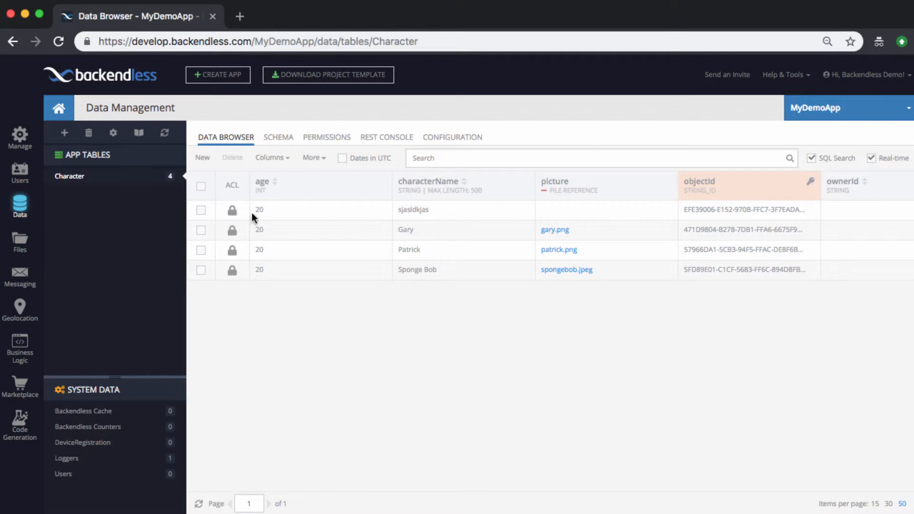
- Delete the sjasldkjas record from the Character table
click(201, 210)
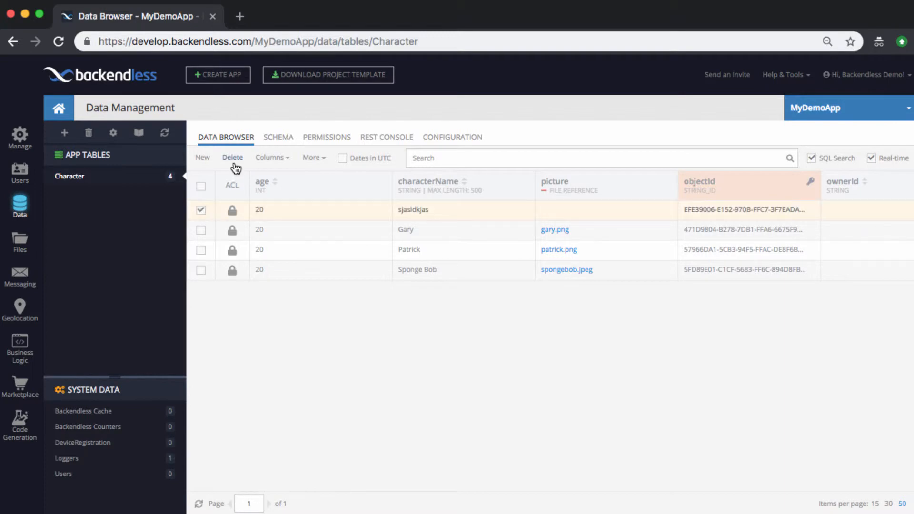
click(232, 157)
click(556, 151)
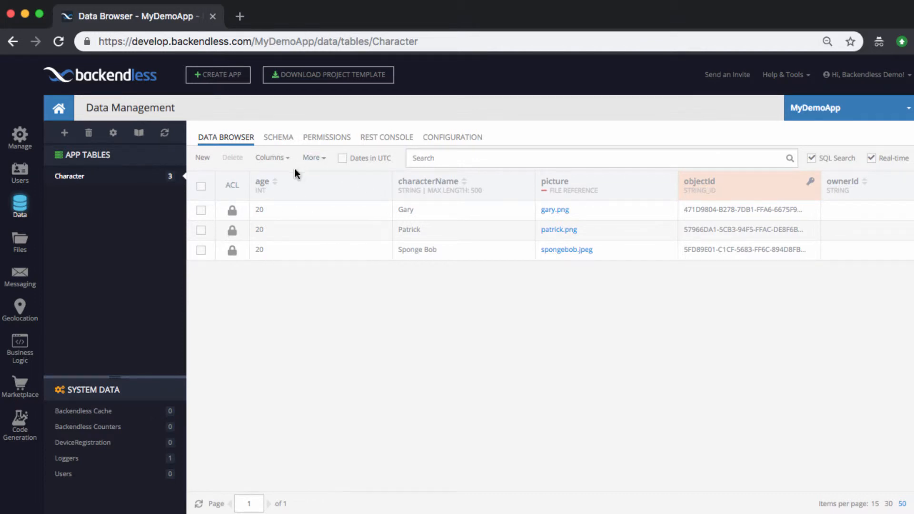
- Create a Character record through the REST console by sending a POST request with the empty body {} and inspect the returned age
click(384, 137)
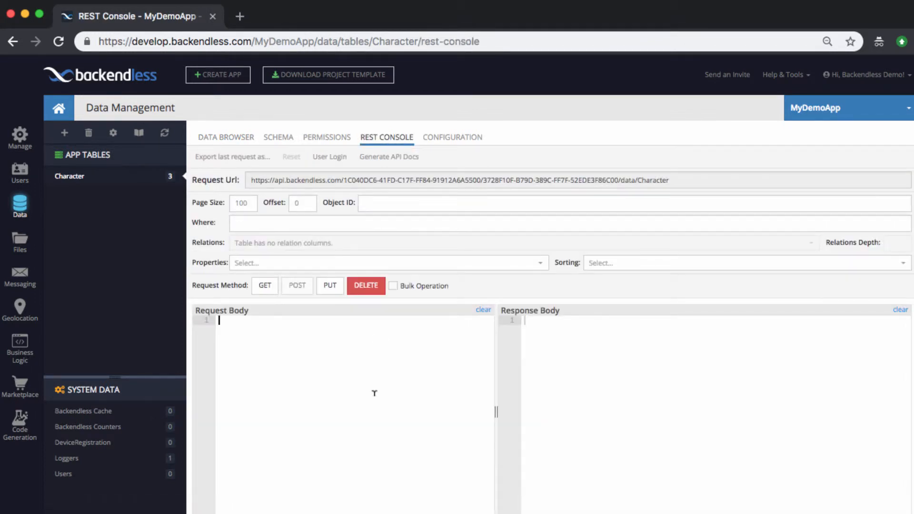
text({})
click(298, 285)
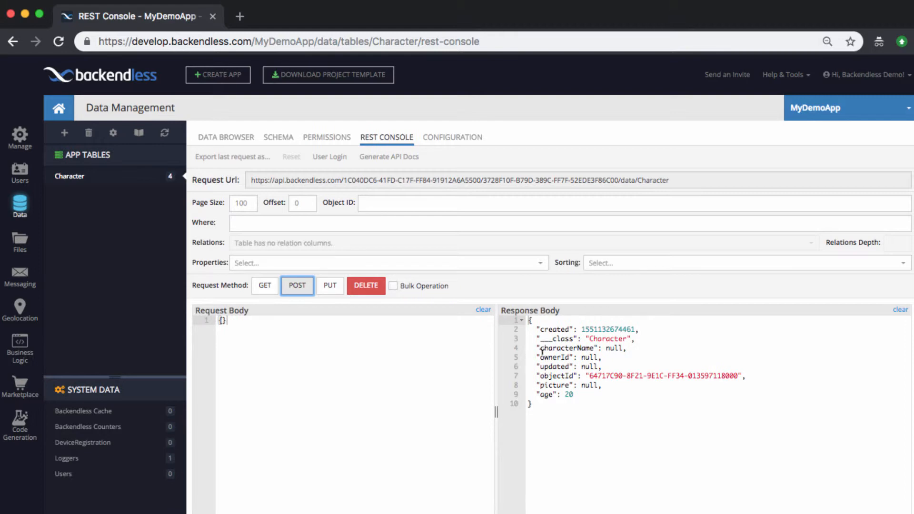
drag(537, 393, 588, 389)
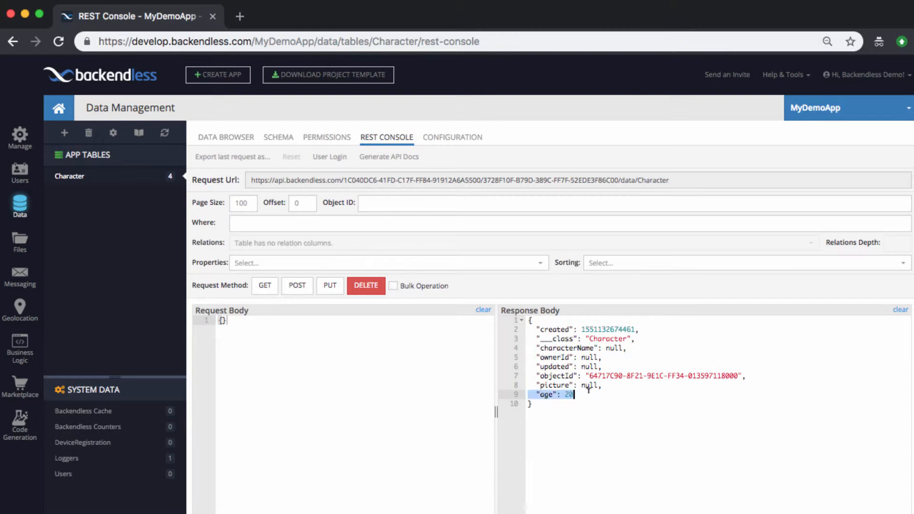
- Delete the record without a character name from the Character table
click(225, 136)
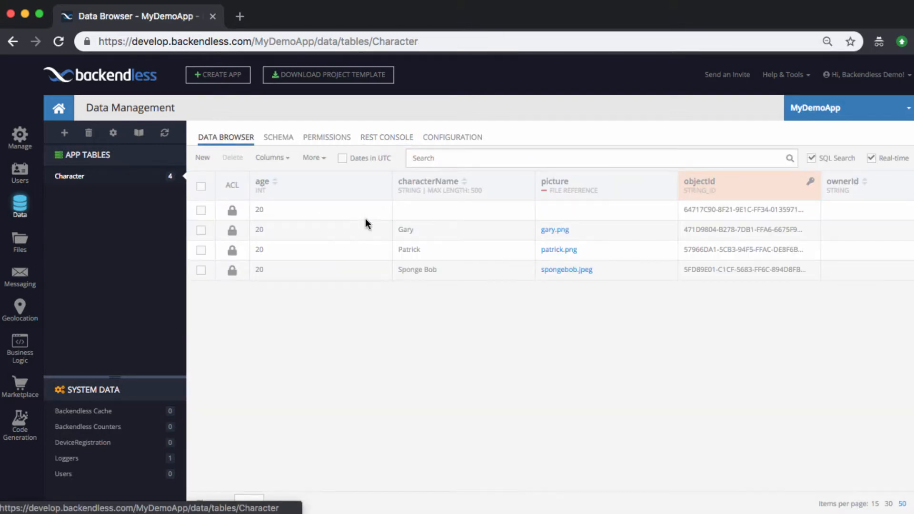
click(200, 210)
click(225, 157)
click(568, 147)
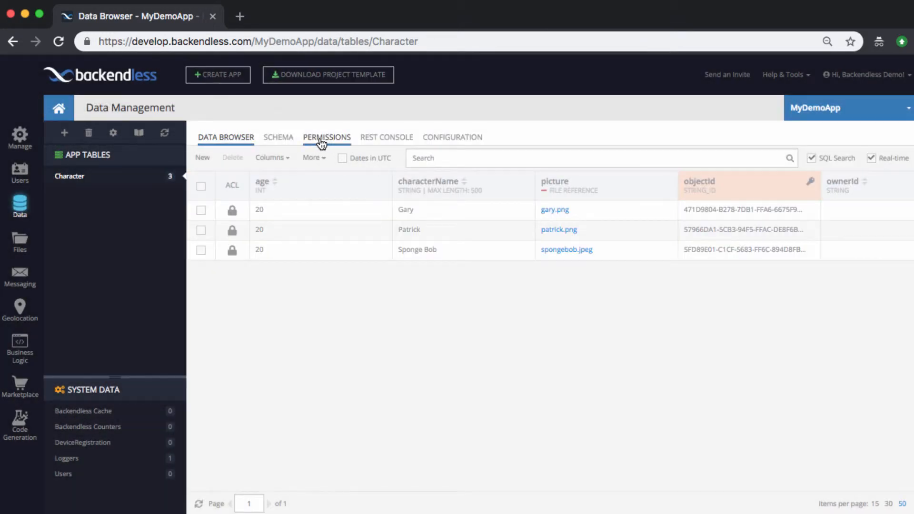
- Assign the Not Null (Required) constraint to the age column in the Character schema
click(275, 139)
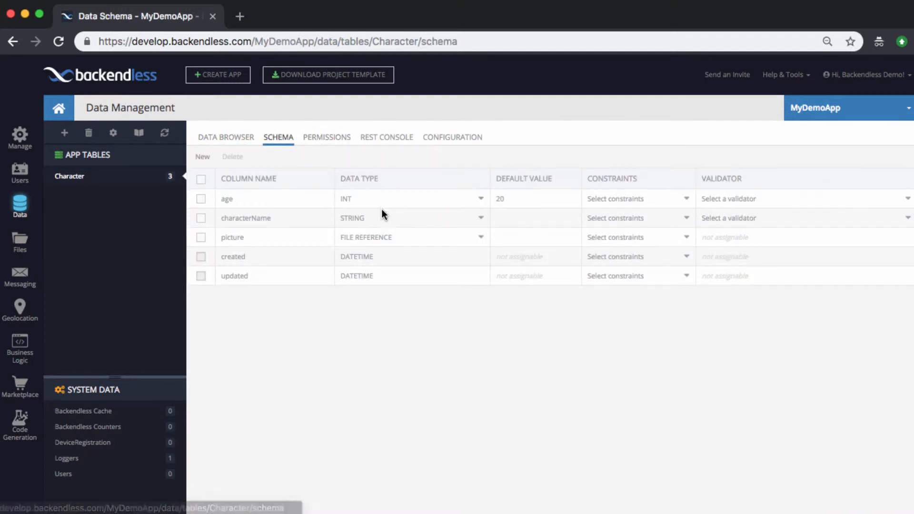
click(686, 198)
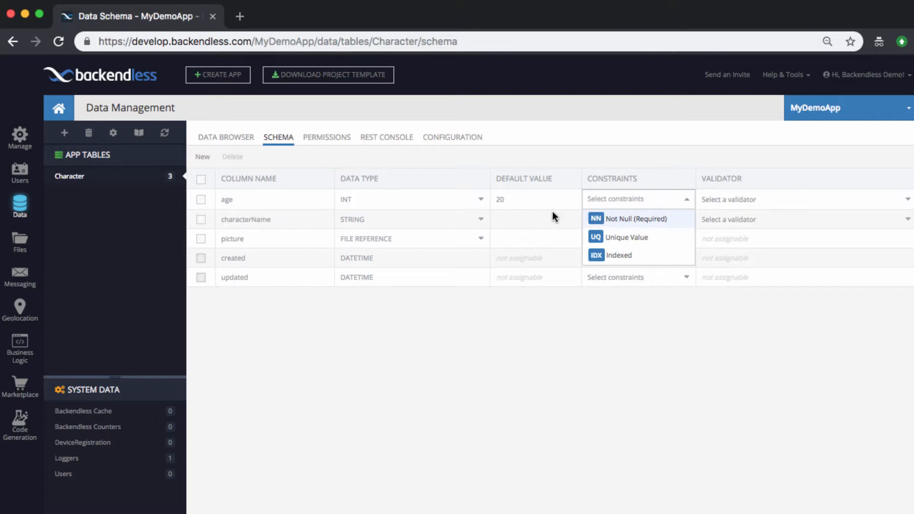
click(631, 220)
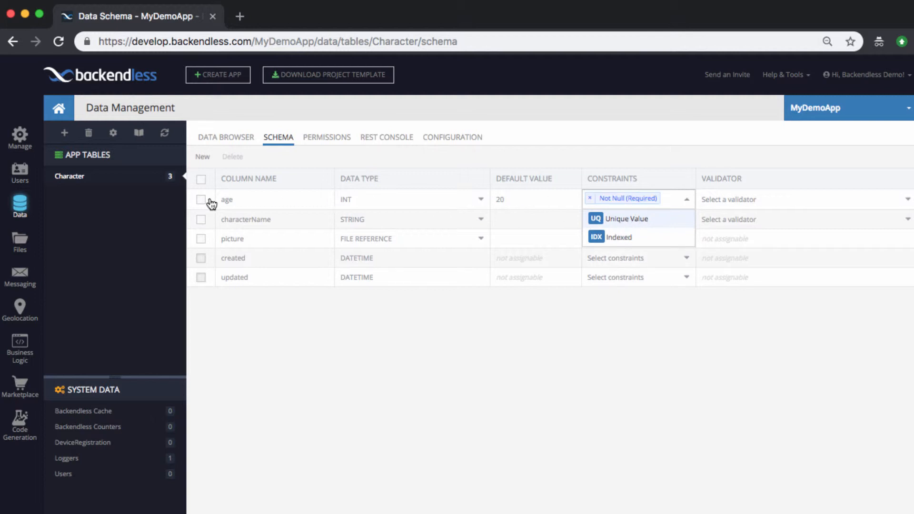
click(528, 154)
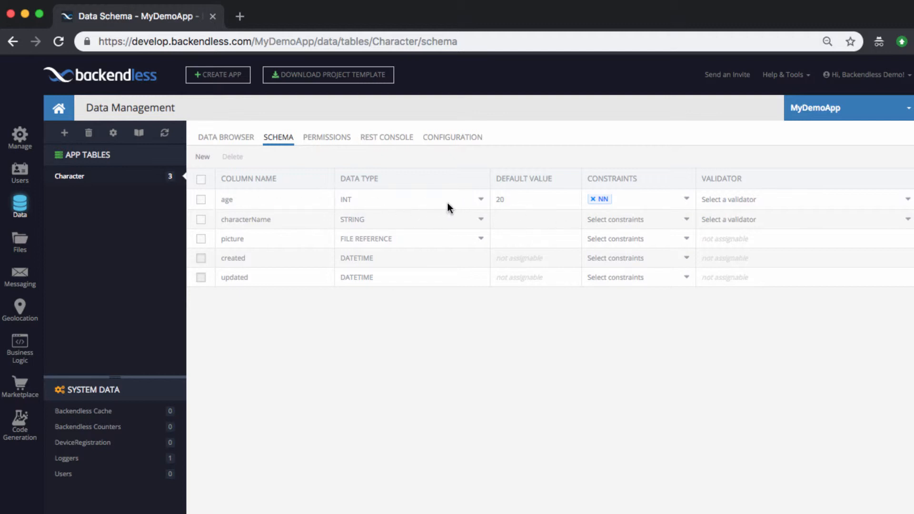
- Remove the age column's Not Null constraint and try to assign Unique Value instead
click(593, 199)
click(644, 199)
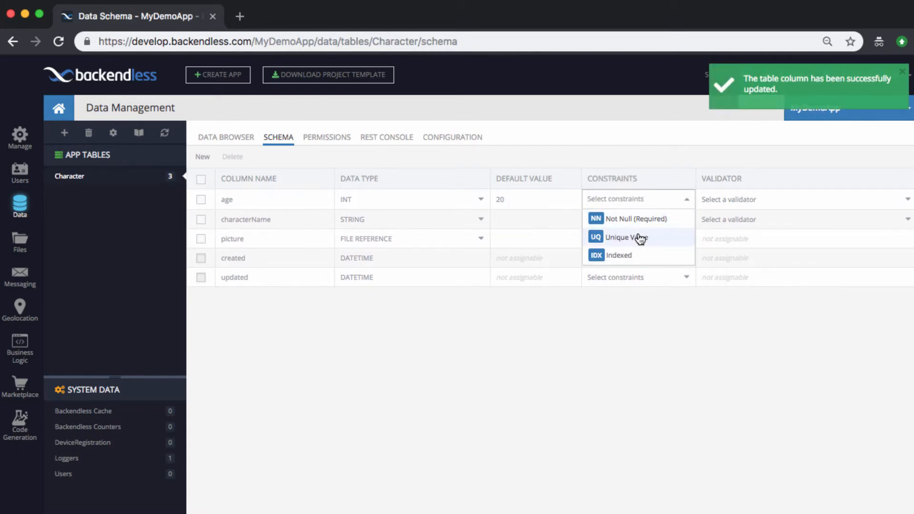
click(623, 237)
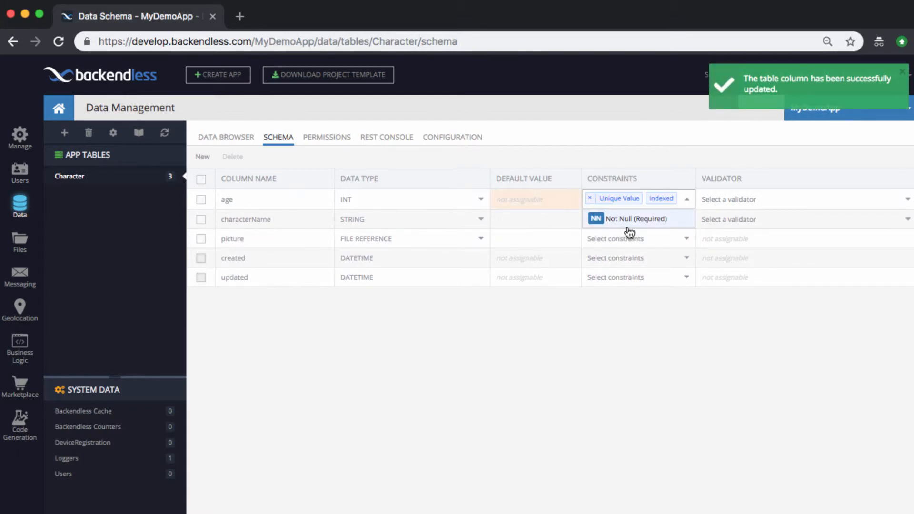
click(625, 141)
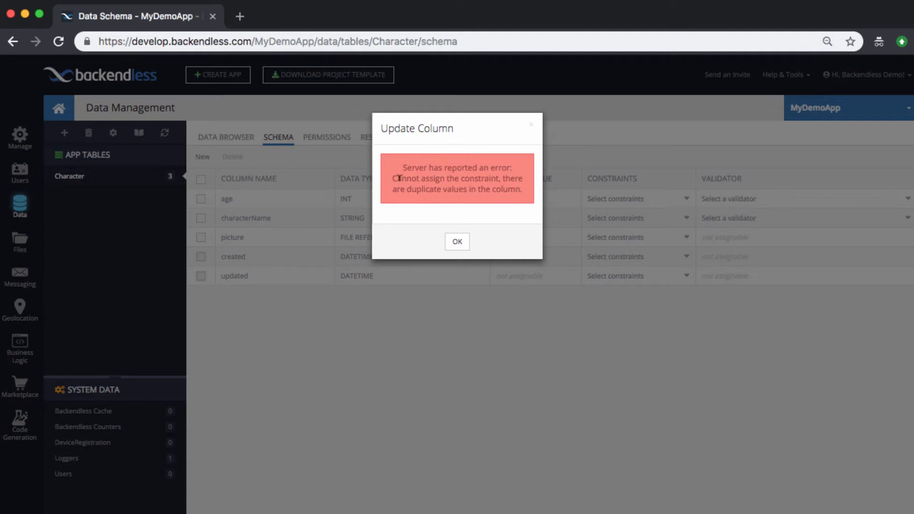
- Review the age values of the Character records in the data browser, then return to the table's schema
click(456, 243)
click(218, 137)
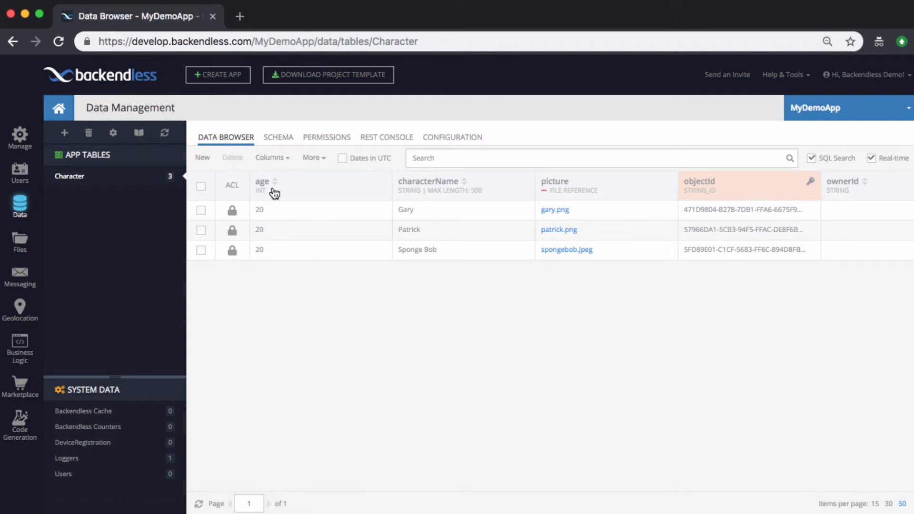
click(279, 138)
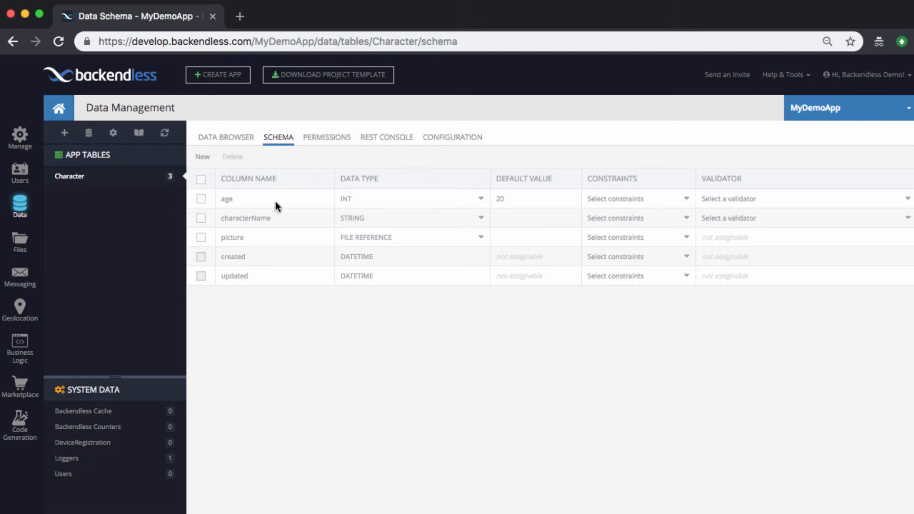
- Delete the age column from the Character schema and confirm the deletion
click(649, 200)
click(629, 154)
click(200, 199)
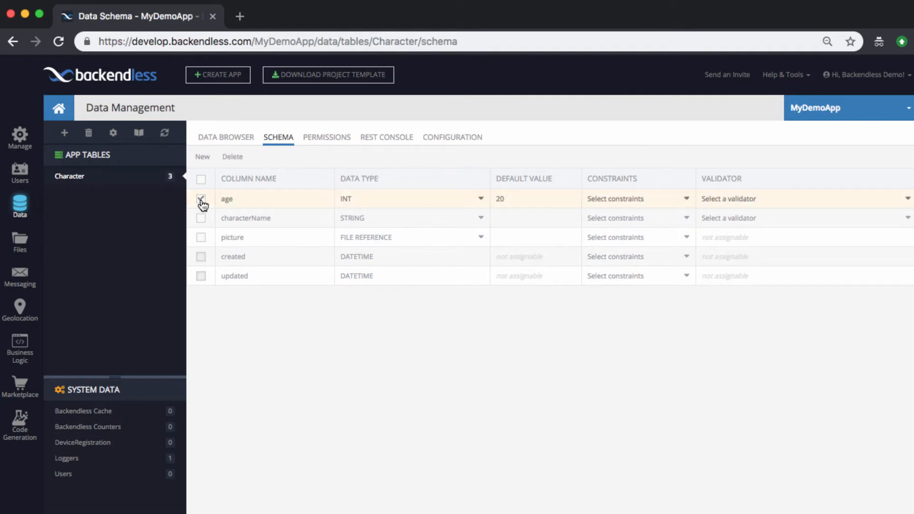
click(227, 162)
click(555, 148)
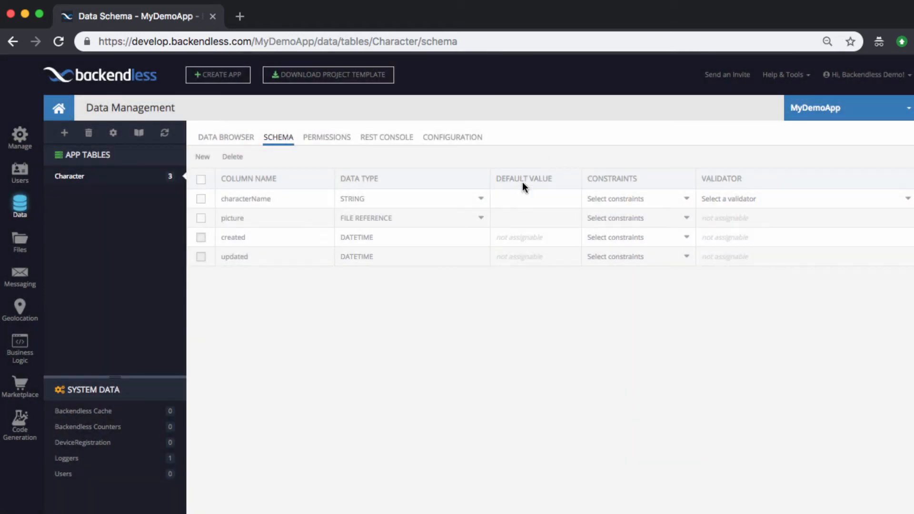
- Assign the Unique Value constraint to the characterName column in the Character schema
click(687, 199)
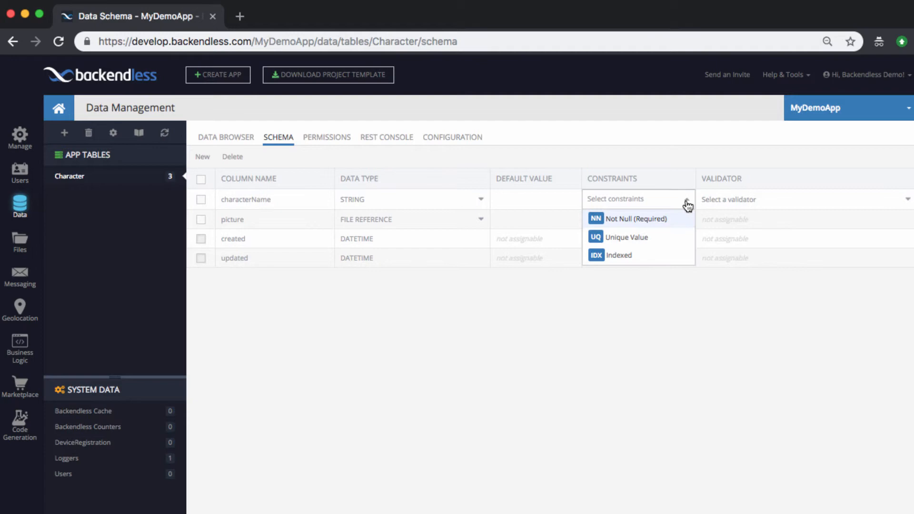
click(641, 237)
click(637, 233)
click(590, 325)
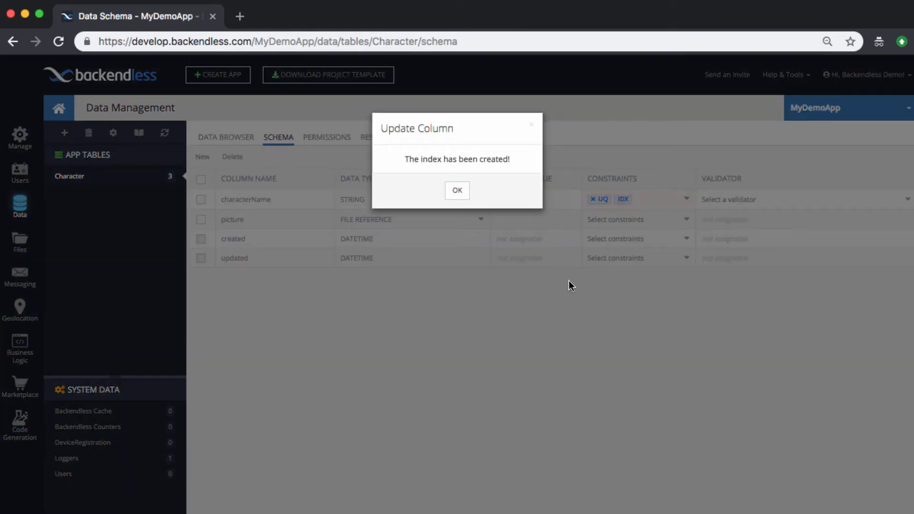
click(452, 190)
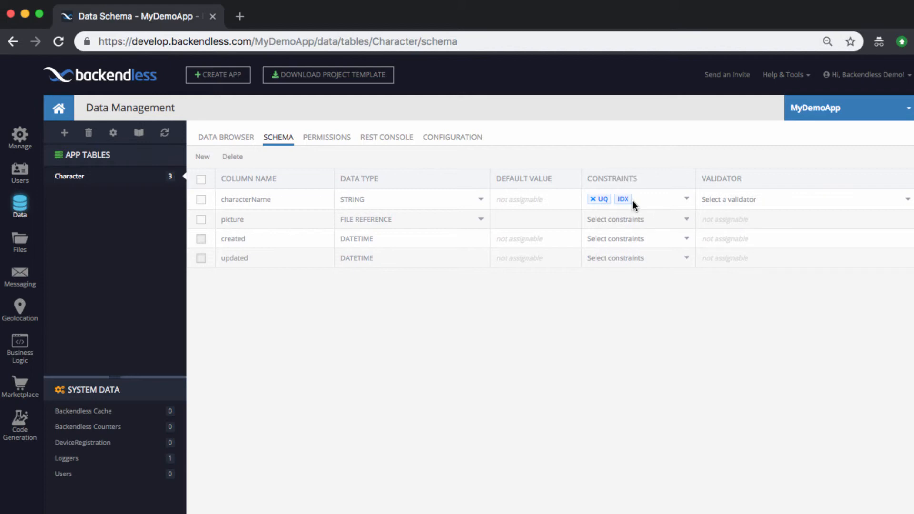
- Assign the Indexed constraint to the picture column in the Character schema
click(679, 200)
click(681, 162)
click(669, 219)
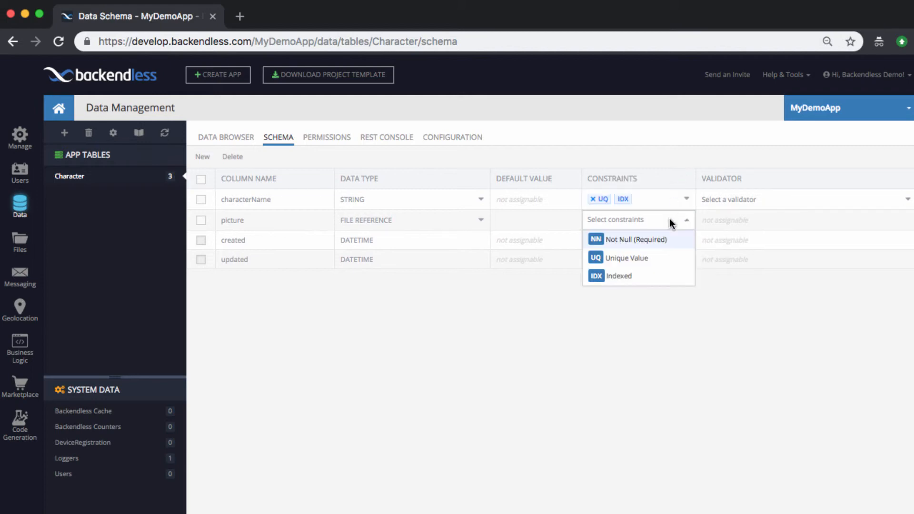
click(631, 276)
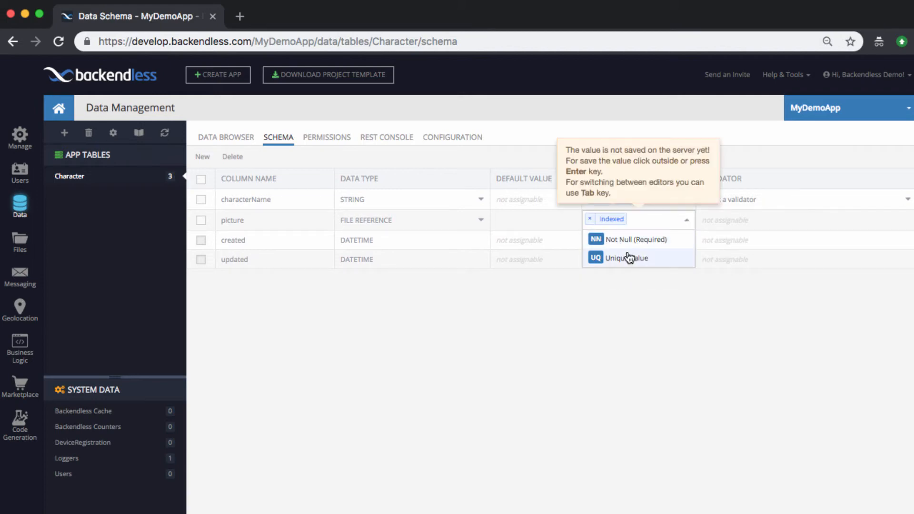
click(630, 319)
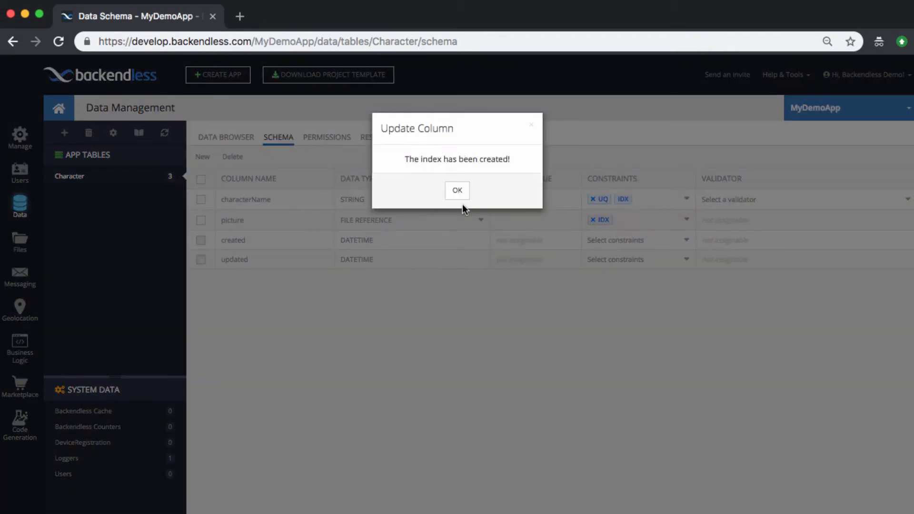
click(452, 195)
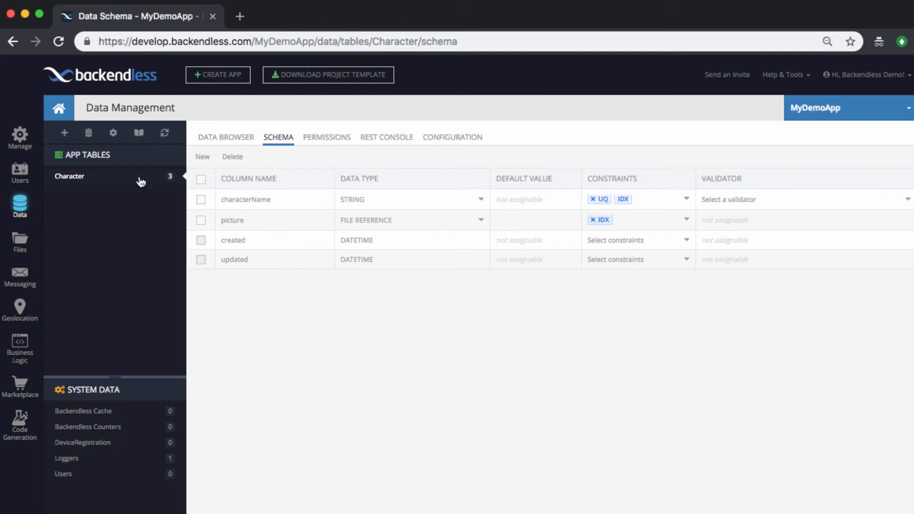
- Remove the Indexed constraint from the picture column and the Unique Value and Indexed constraints from characterName
click(593, 218)
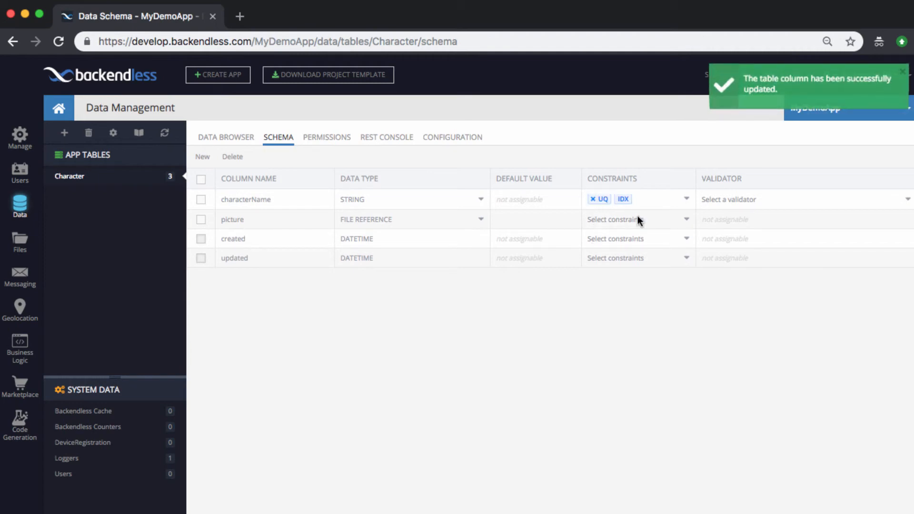
click(592, 200)
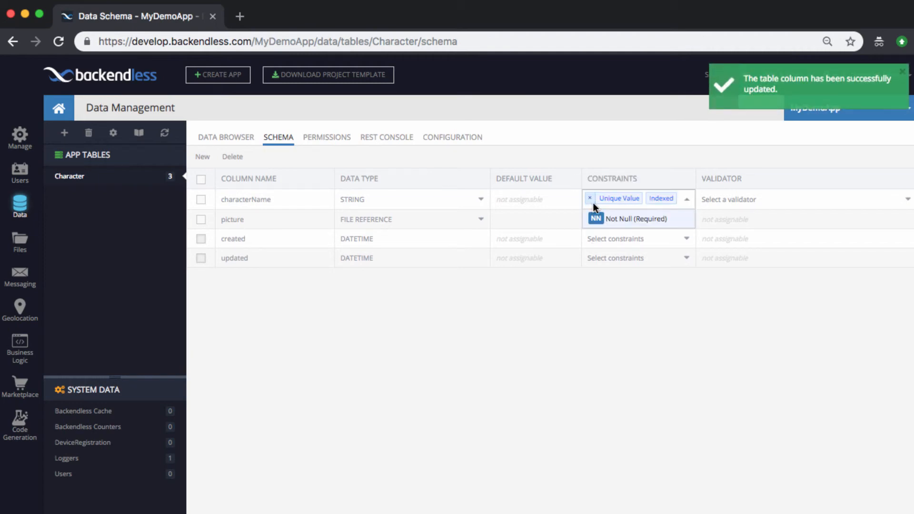
click(590, 197)
click(590, 198)
click(659, 307)
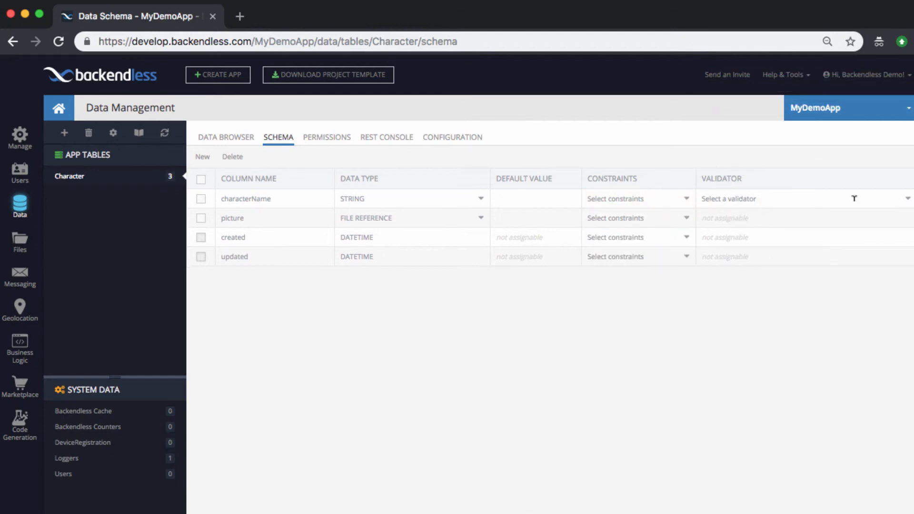
- Look through the available validators for the characterName column without choosing one
click(854, 198)
click(908, 200)
scroll(810, 259, down, 2)
scroll(804, 247, down, 3)
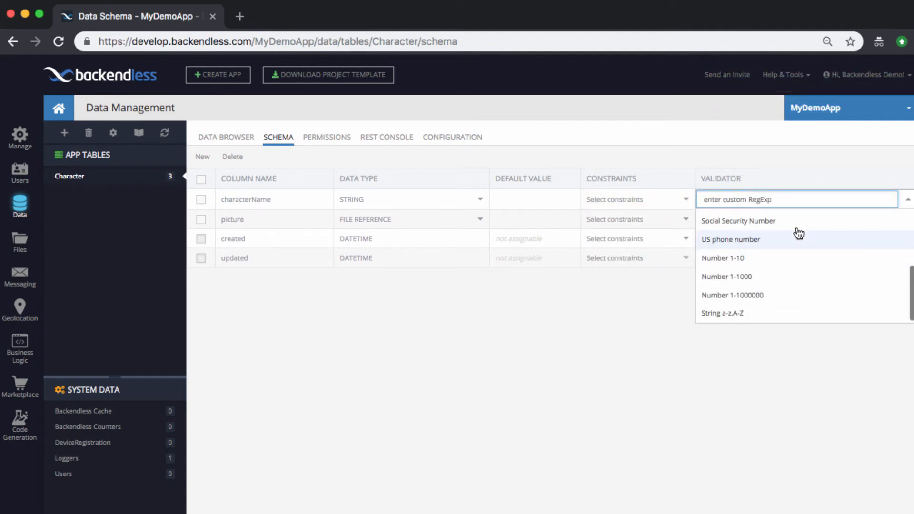
scroll(794, 257, up, 5)
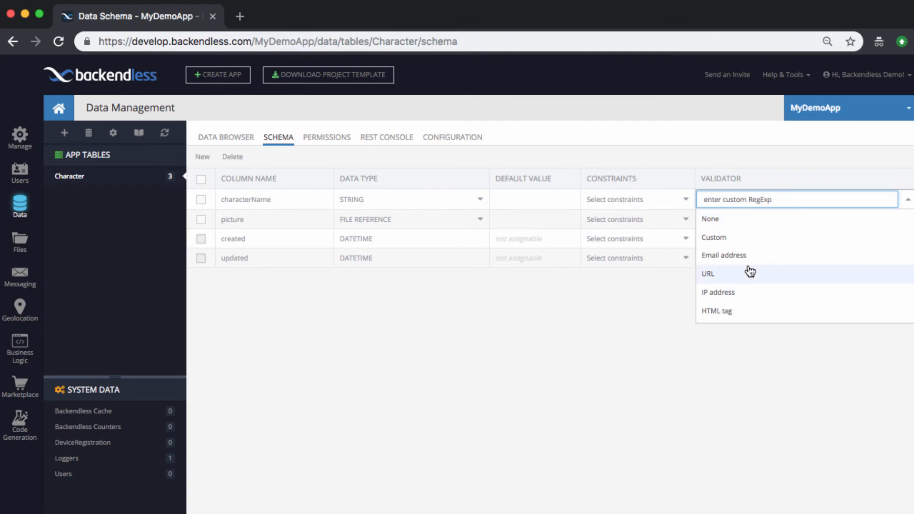
scroll(736, 257, down, 5)
scroll(743, 253, up, 5)
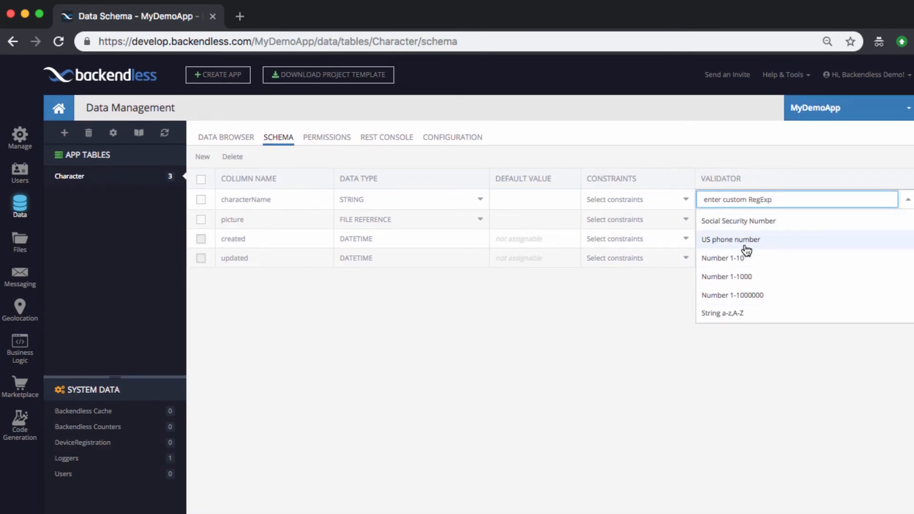
click(618, 351)
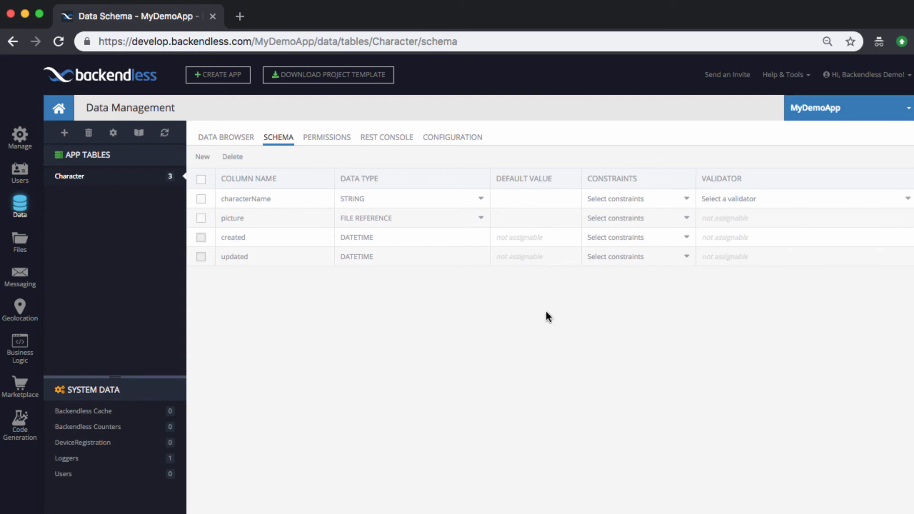
- Create a new column named age of type INT with the Number 1-10 validator in the Character schema
click(202, 156)
text(age)
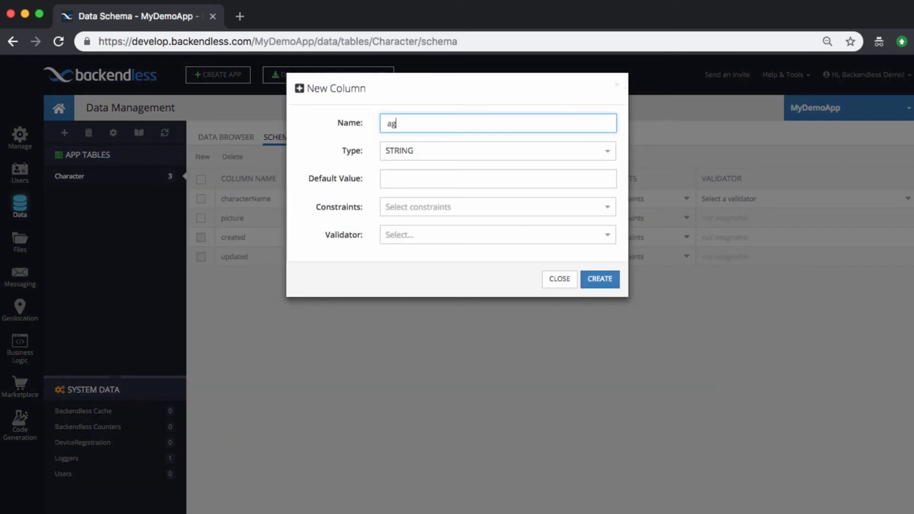
click(405, 155)
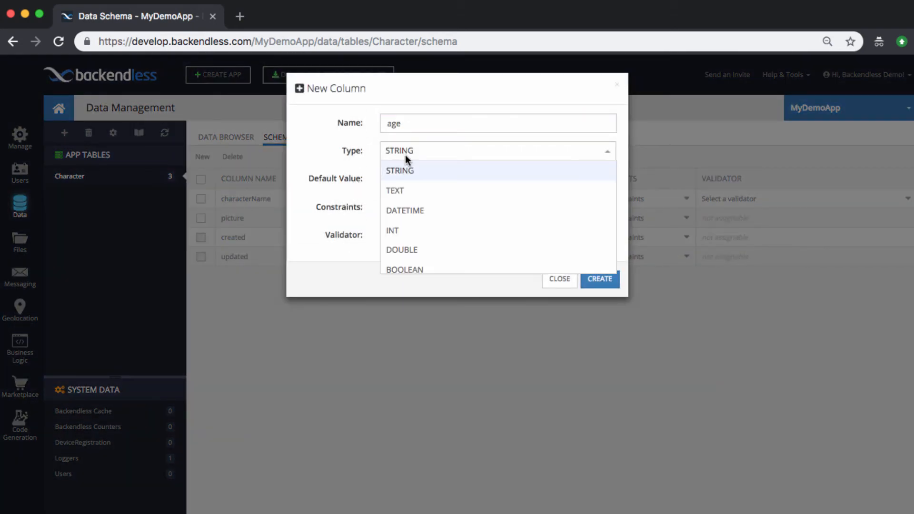
click(410, 232)
click(415, 235)
scroll(437, 274, down, 5)
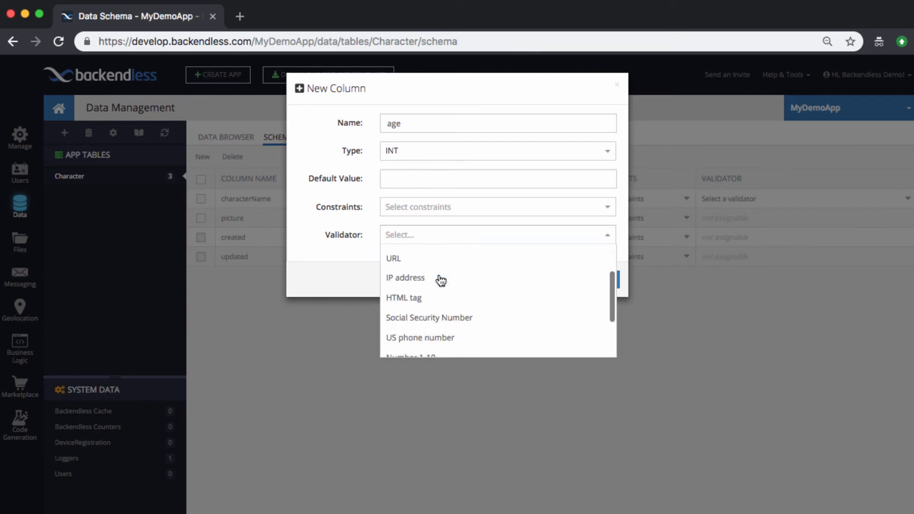
click(448, 310)
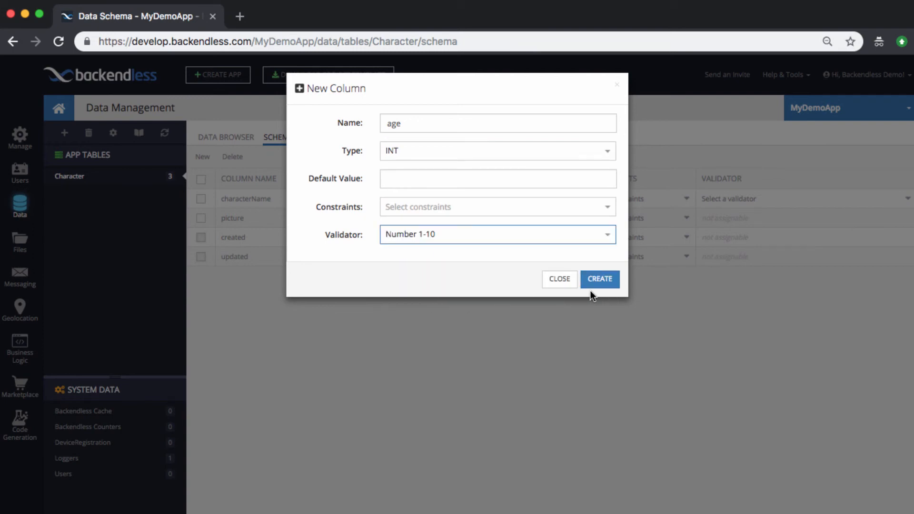
click(600, 281)
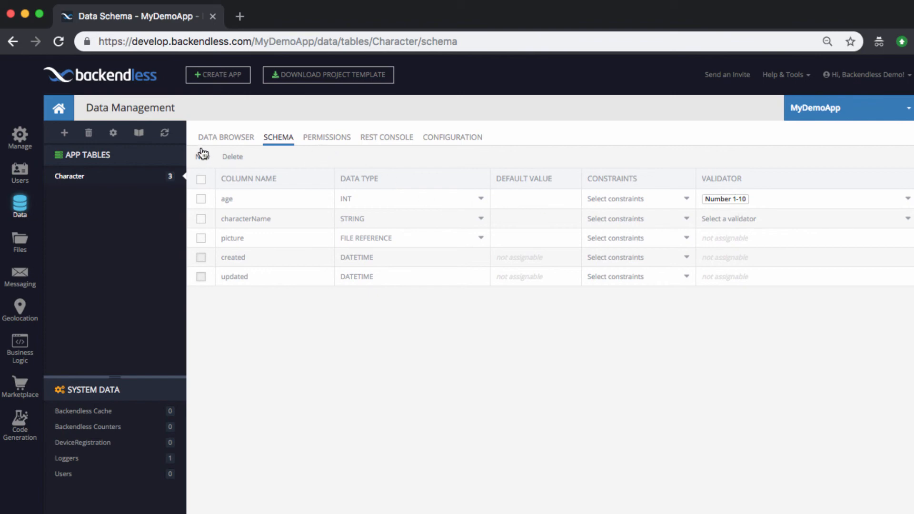
- Add a new Character record in the data browser and try to enter 15 as its age
click(224, 142)
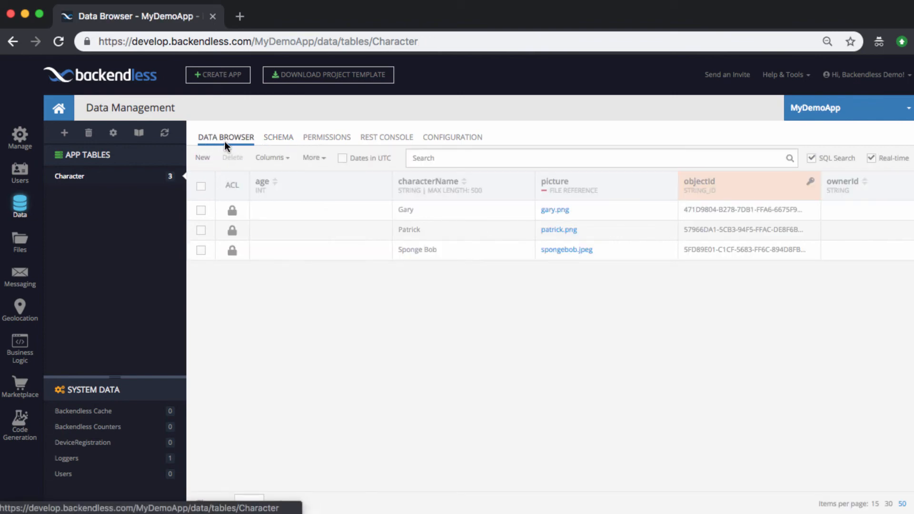
click(202, 157)
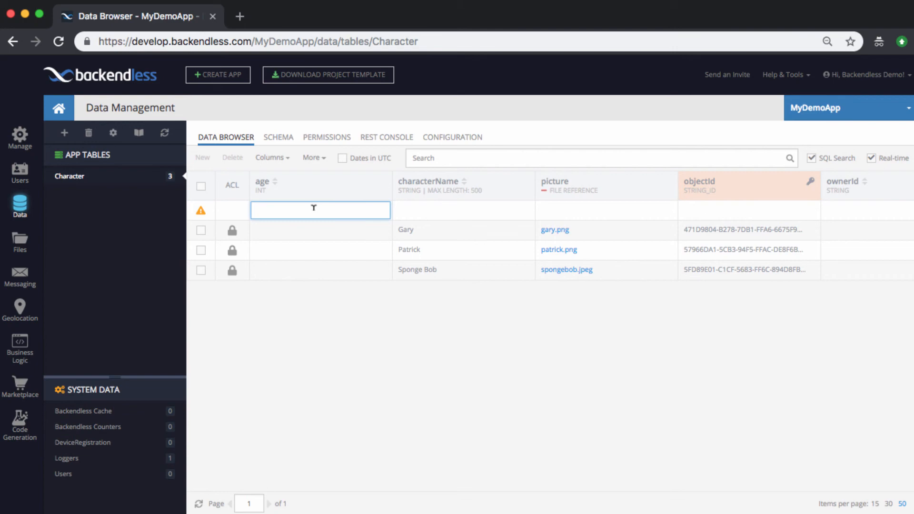
text(15)
key(Tab)
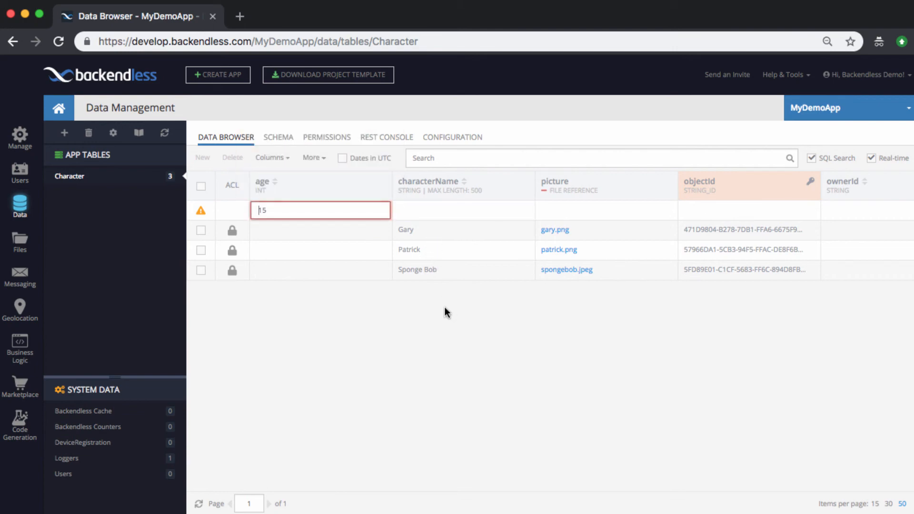
mouse_move(295, 209)
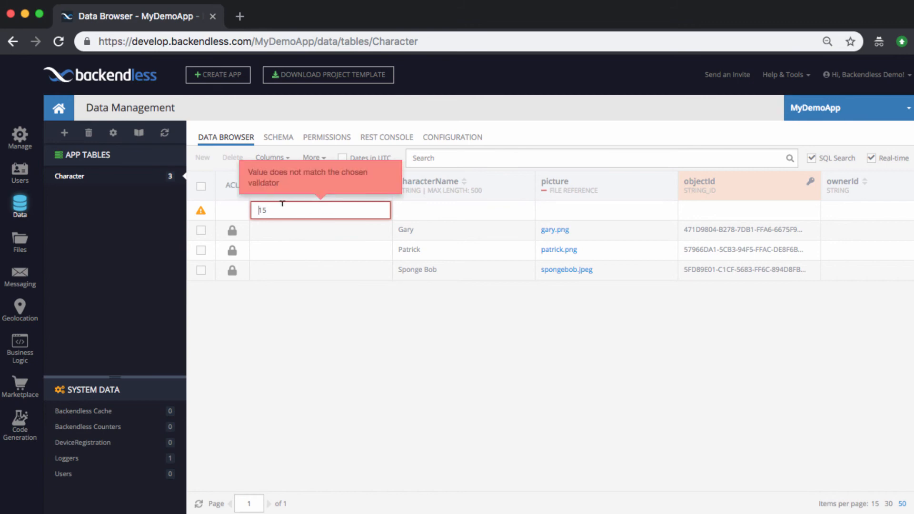
click(338, 289)
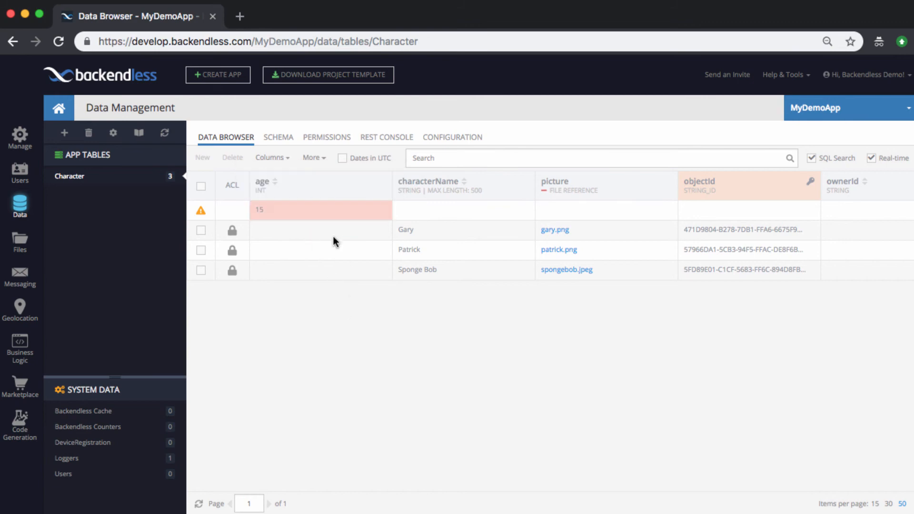
- Set the new record's age to 1, save the record, and return to the Character schema
click(316, 209)
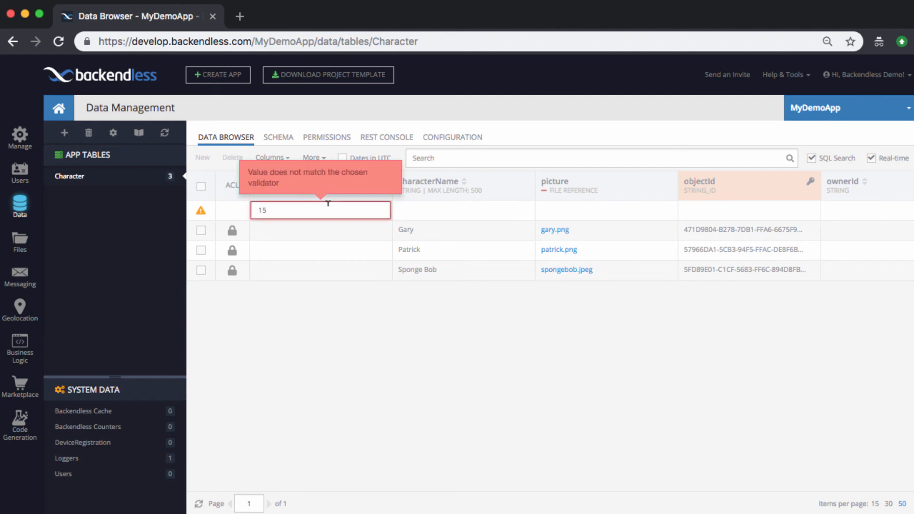
key(BackSpace)
key(Return)
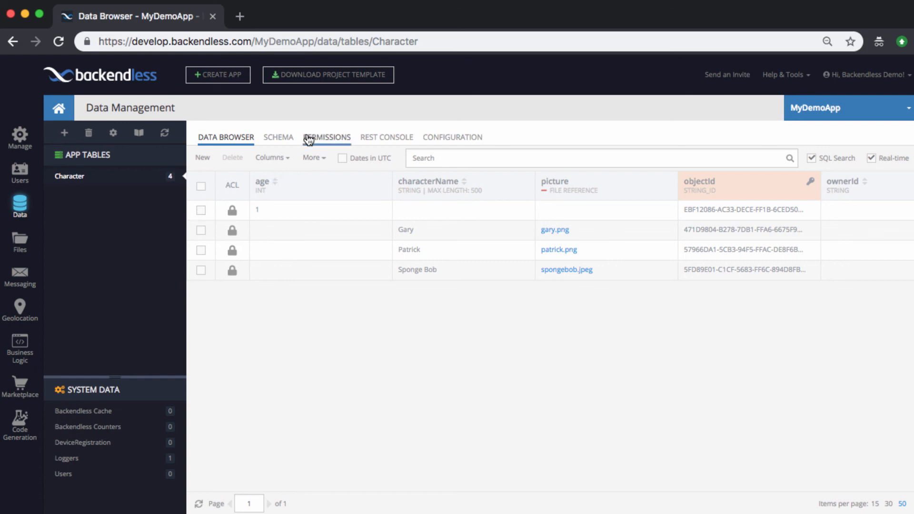
click(283, 140)
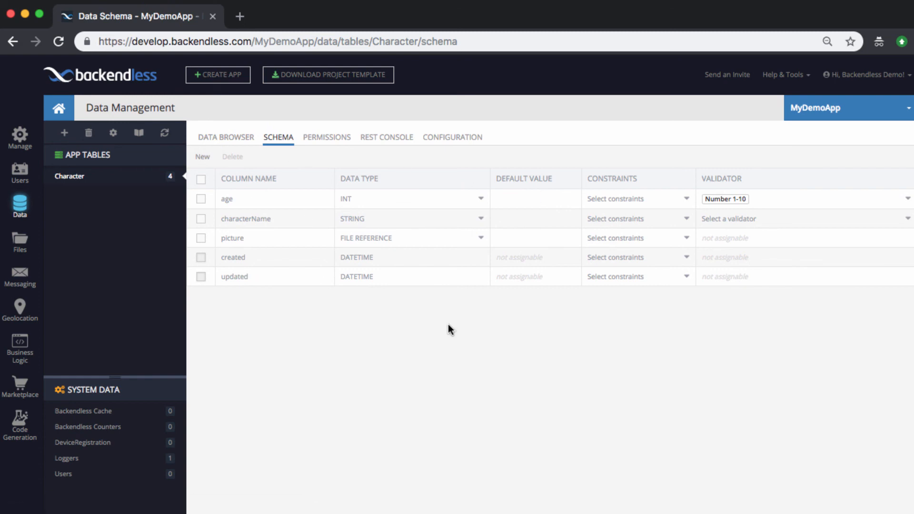